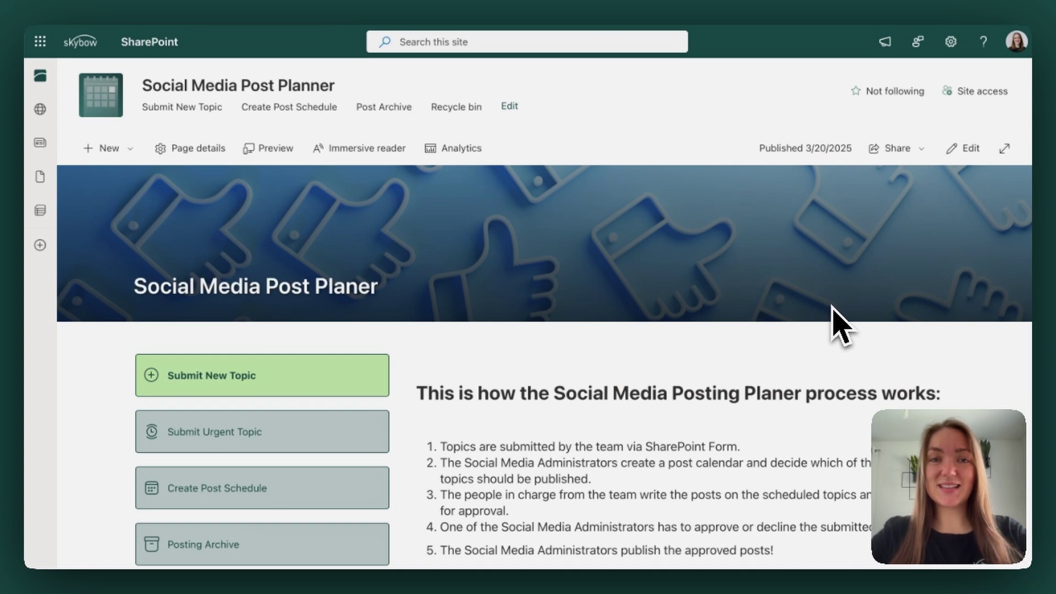
scroll(834, 327, down, 5)
scroll(833, 325, down, 2)
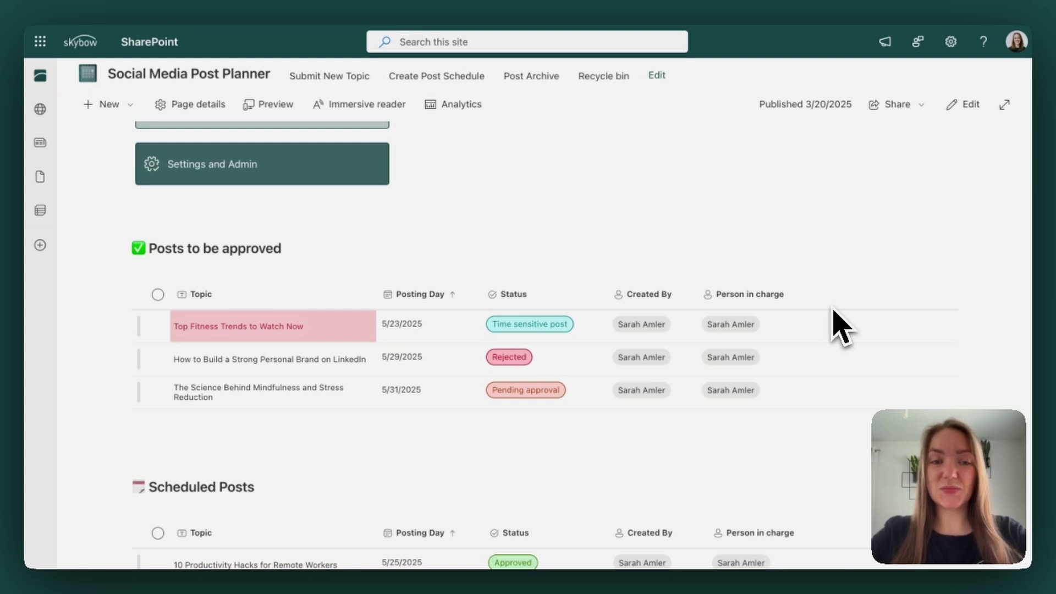
scroll(834, 327, down, 2)
scroll(835, 325, down, 2)
scroll(834, 327, down, 2)
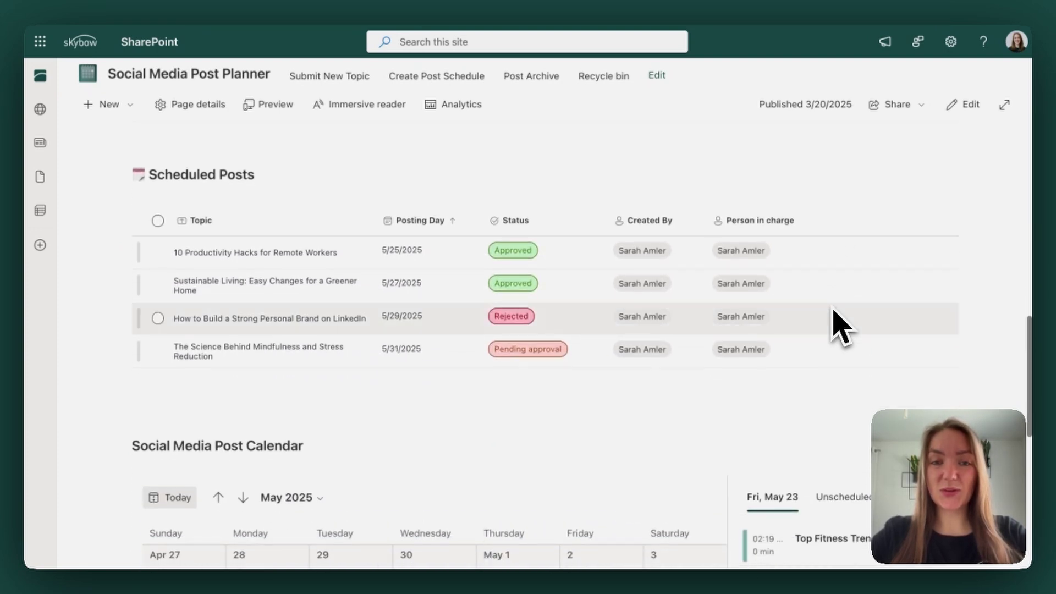
scroll(833, 326, down, 2)
scroll(833, 327, down, 1)
scroll(833, 326, down, 2)
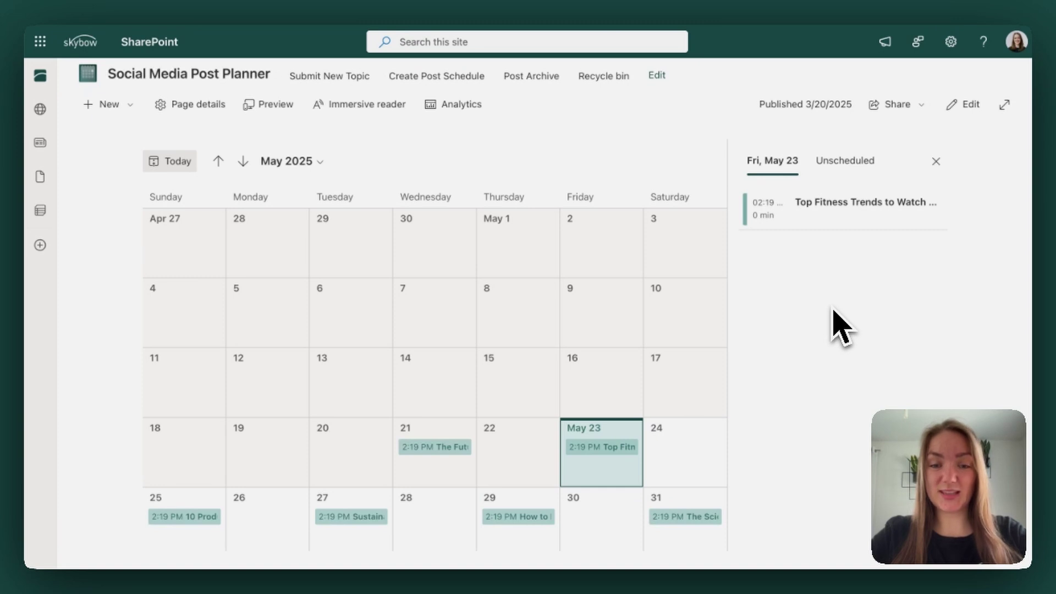
scroll(840, 324, up, 2)
scroll(840, 323, up, 2)
scroll(840, 323, up, 2)
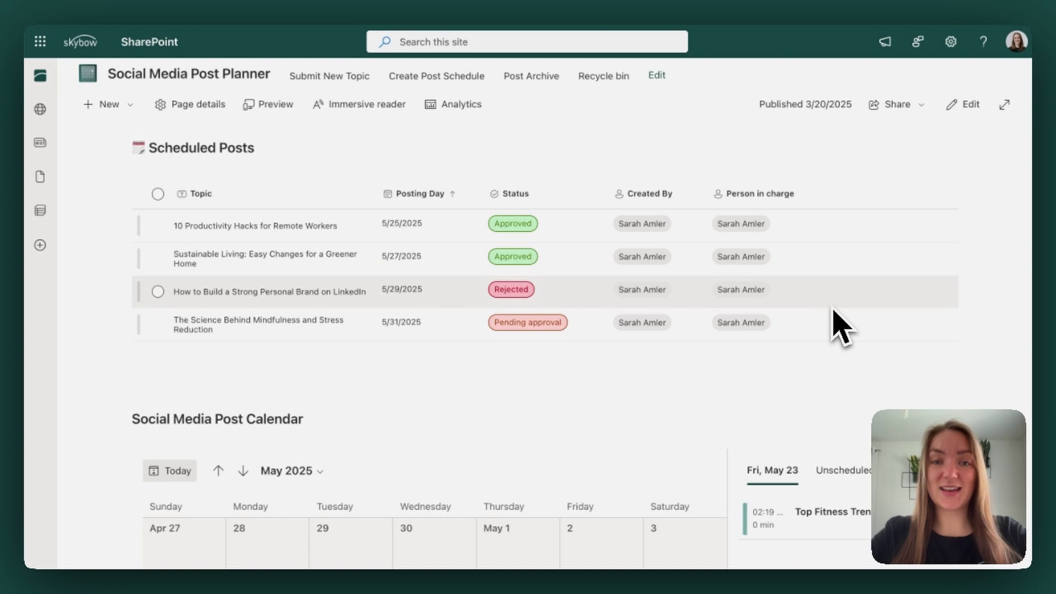
scroll(840, 323, up, 3)
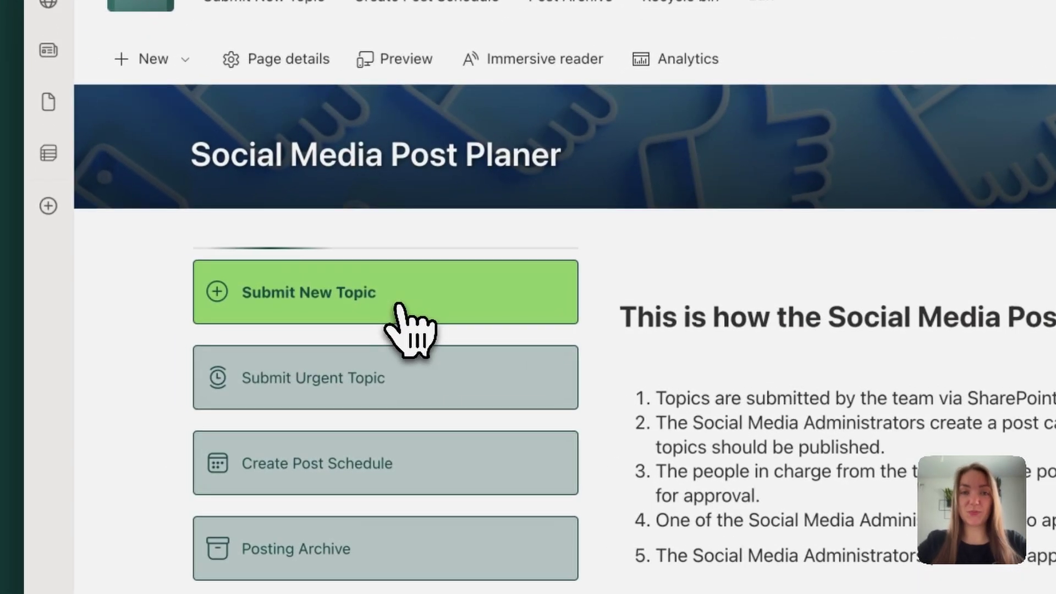
Submit the M365 planner topic for LinkedIn and Instagram, due 5/30/2025
click(393, 306)
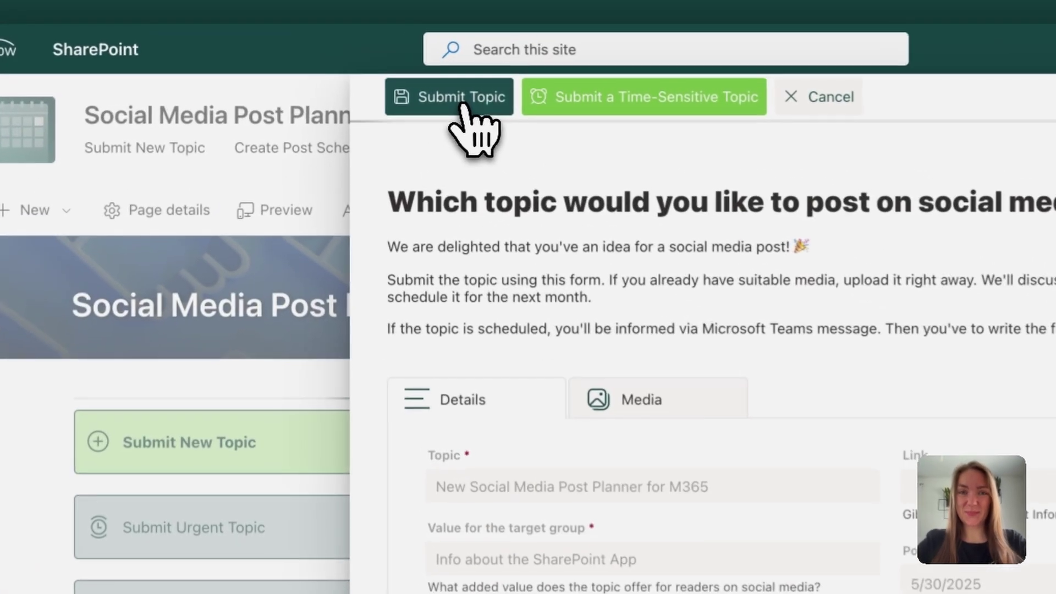
click(393, 81)
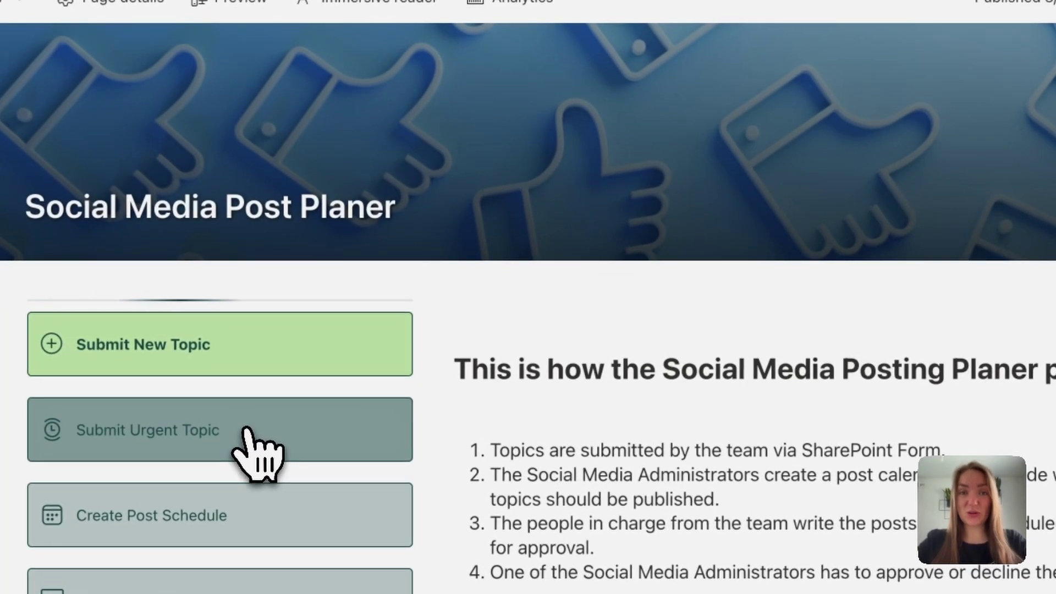
Review the New Updates post's details, text and media, then submit it as time-sensitive
click(250, 431)
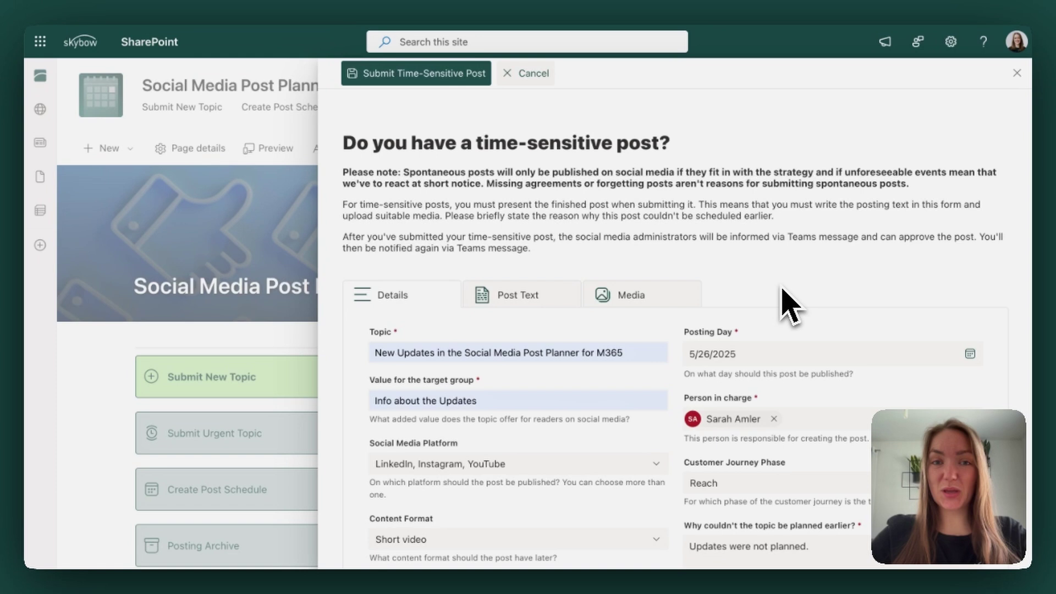
click(521, 299)
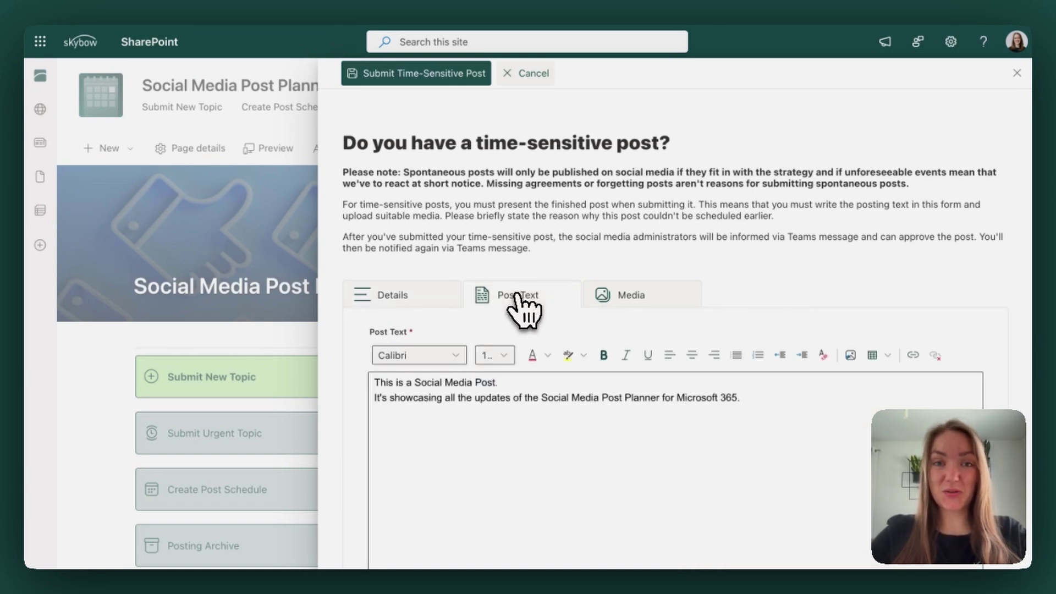
click(623, 299)
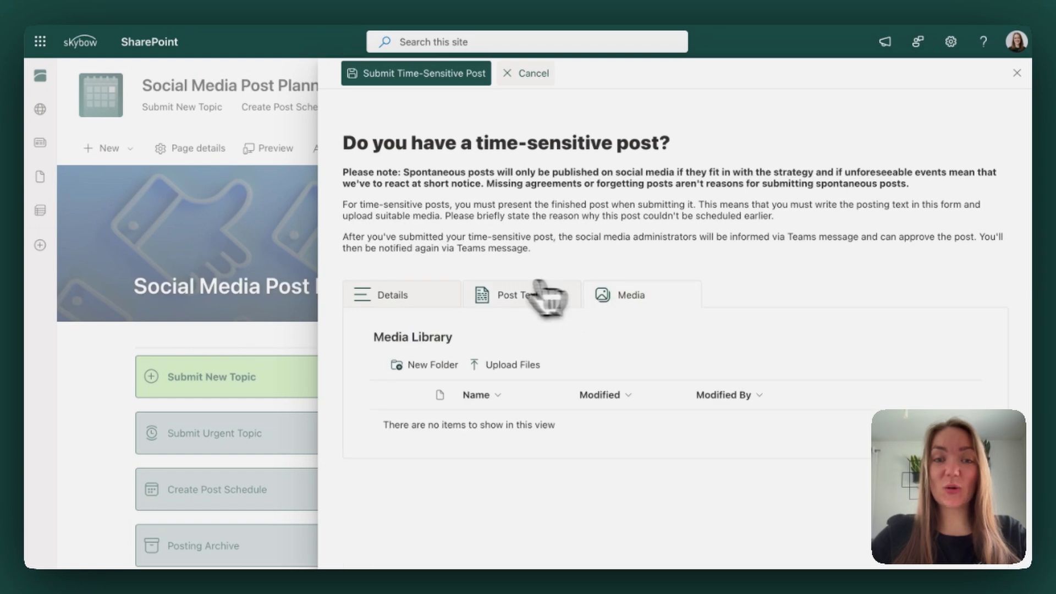
click(403, 305)
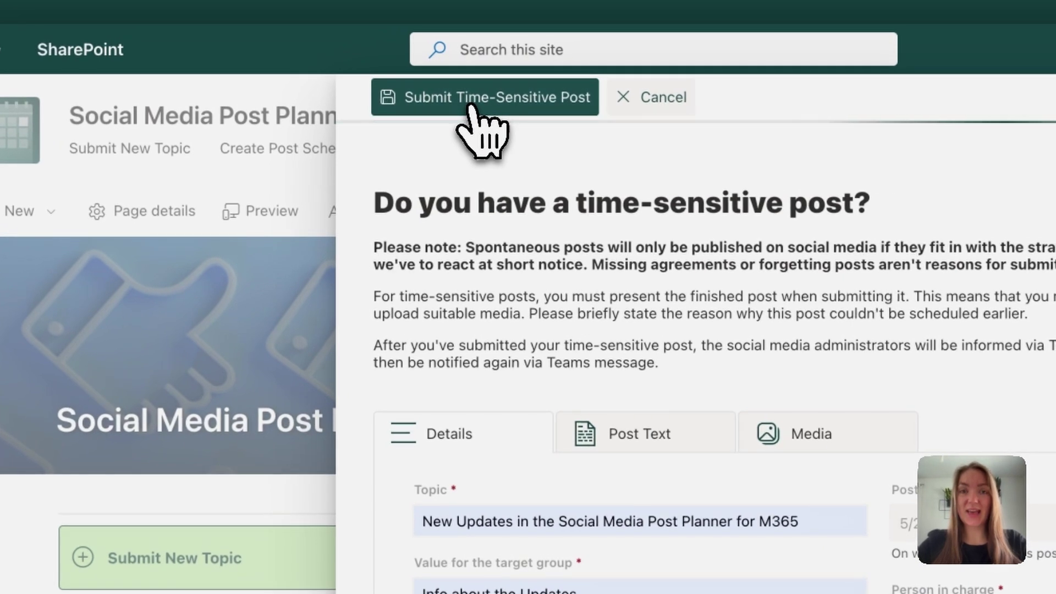
click(472, 106)
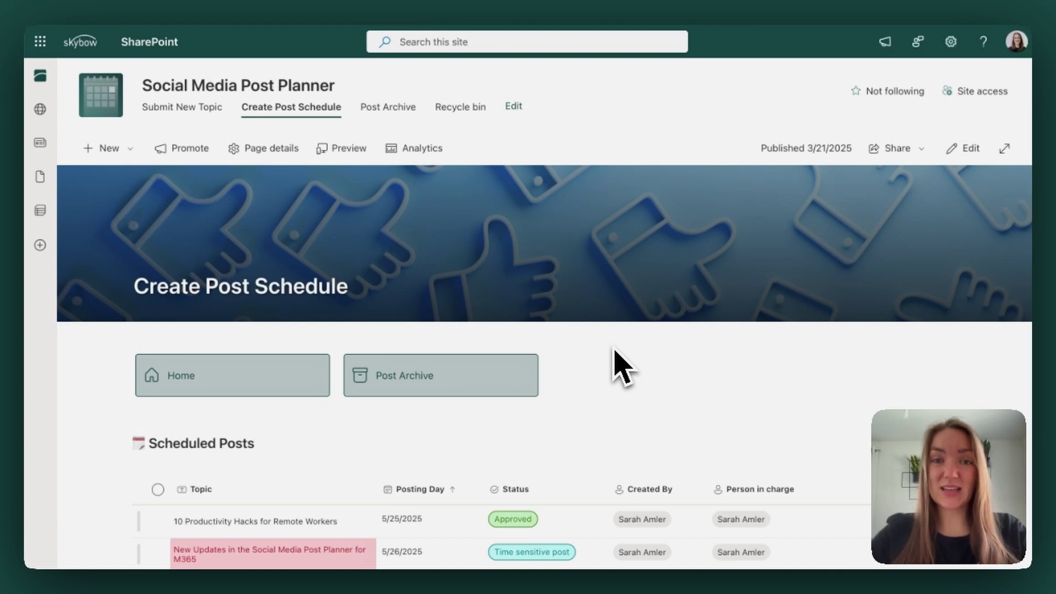
scroll(615, 363, down, 2)
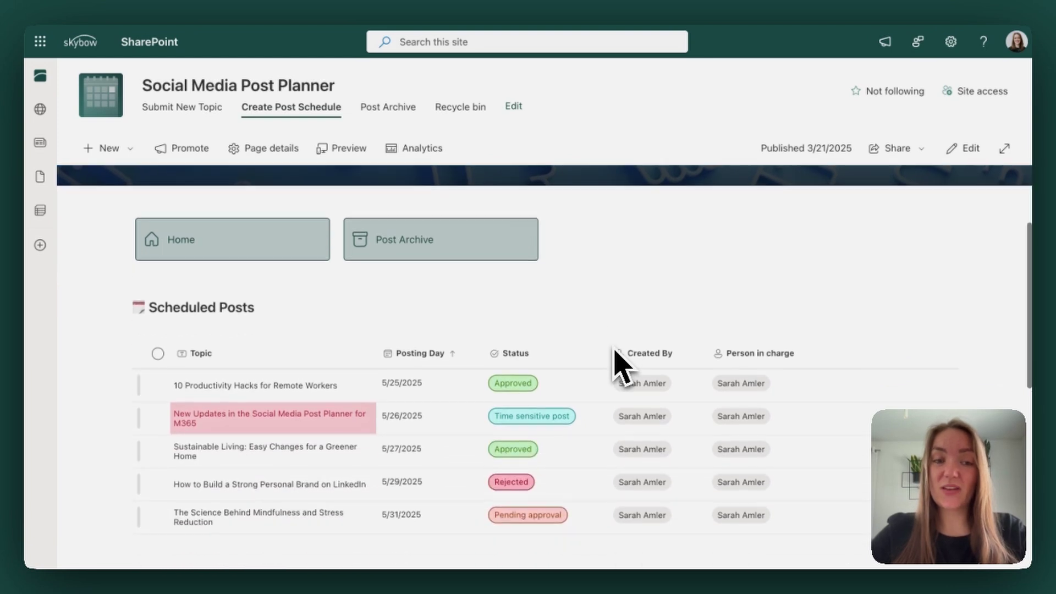
scroll(615, 364, down, 2)
scroll(615, 363, down, 2)
scroll(619, 365, down, 1)
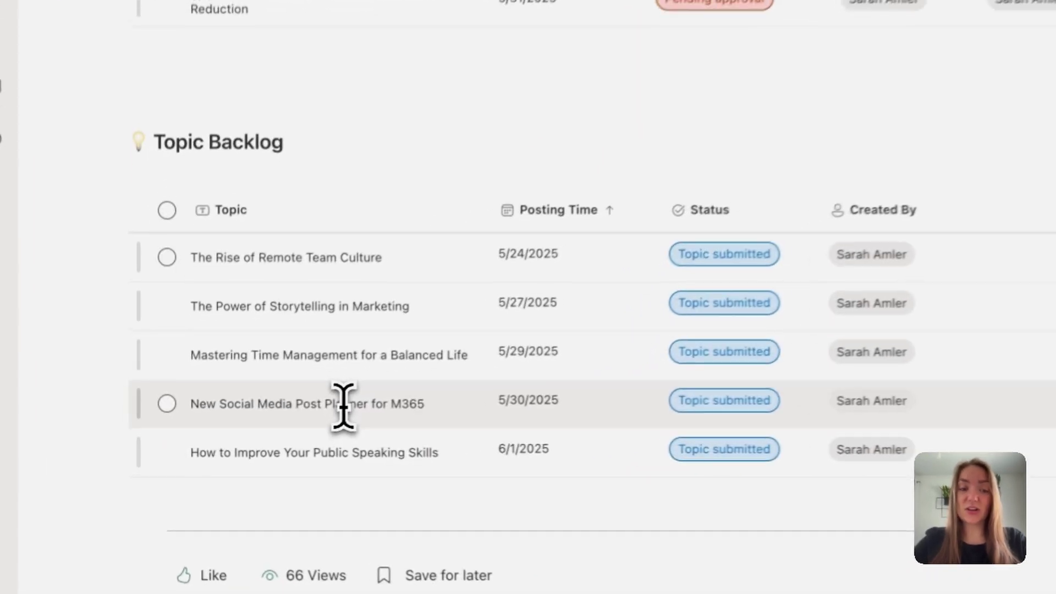
Open the New Social Media Post Planner for M365 item from Topic Backlog
double_click(277, 425)
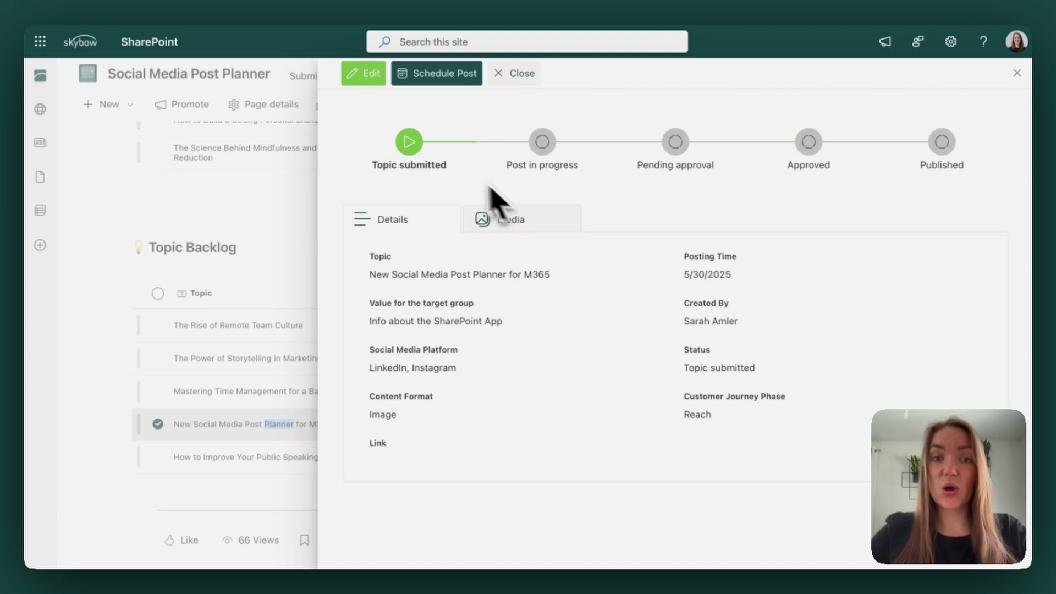
Schedule the M365 topic with a posting day of 5/30/2025
click(439, 73)
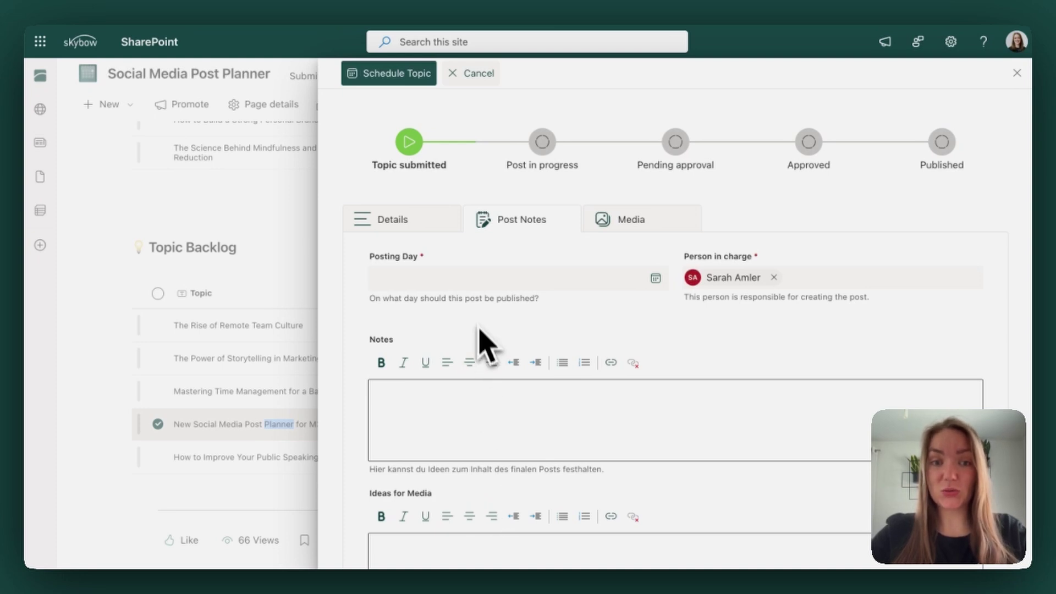
click(462, 279)
text(5/30/2025)
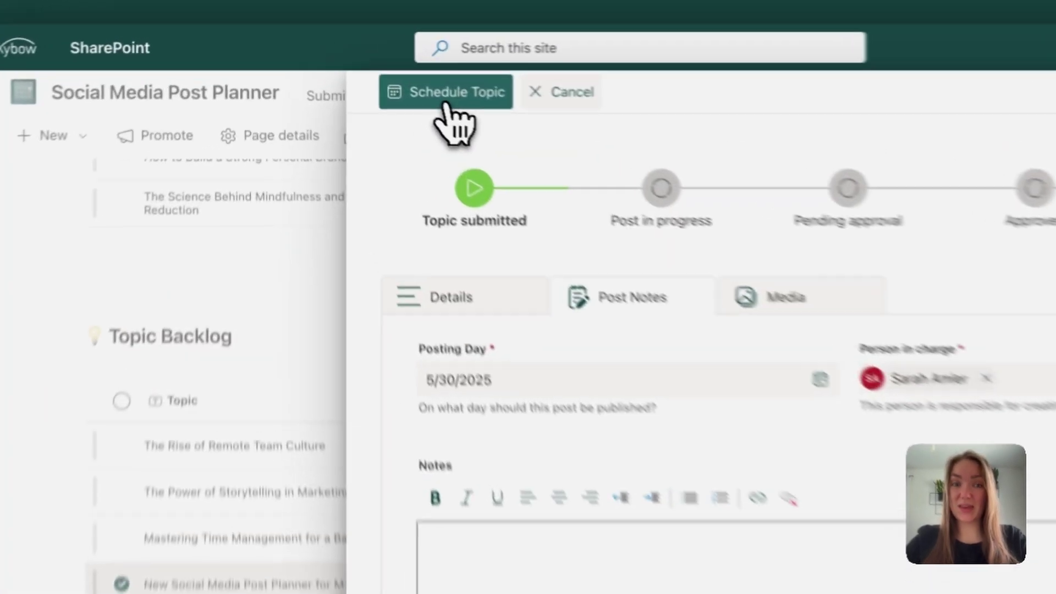
click(388, 76)
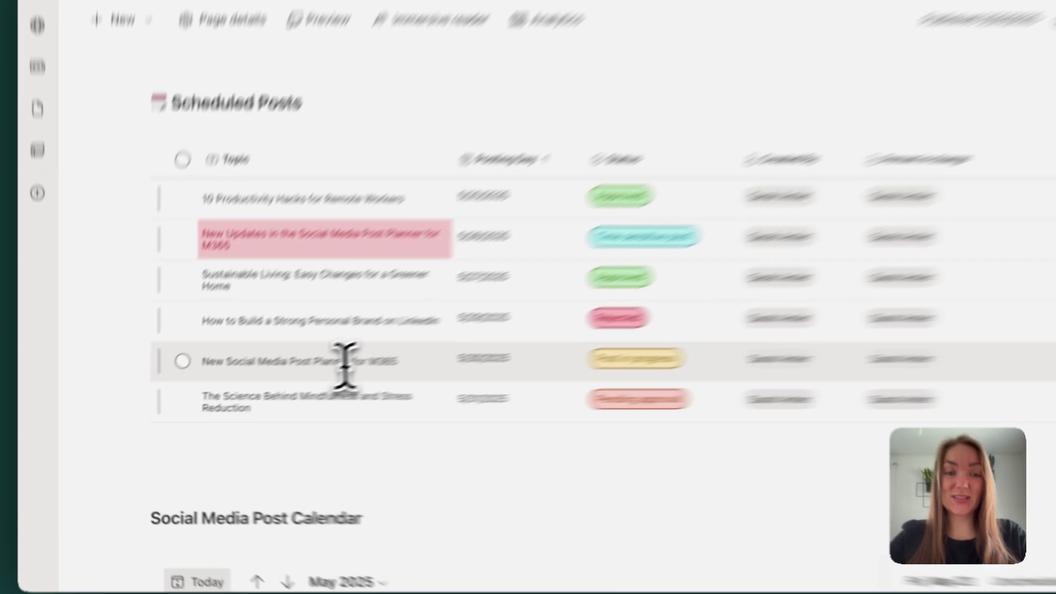
Write the M365 post, check its notes and post text, and send it for approval
double_click(277, 382)
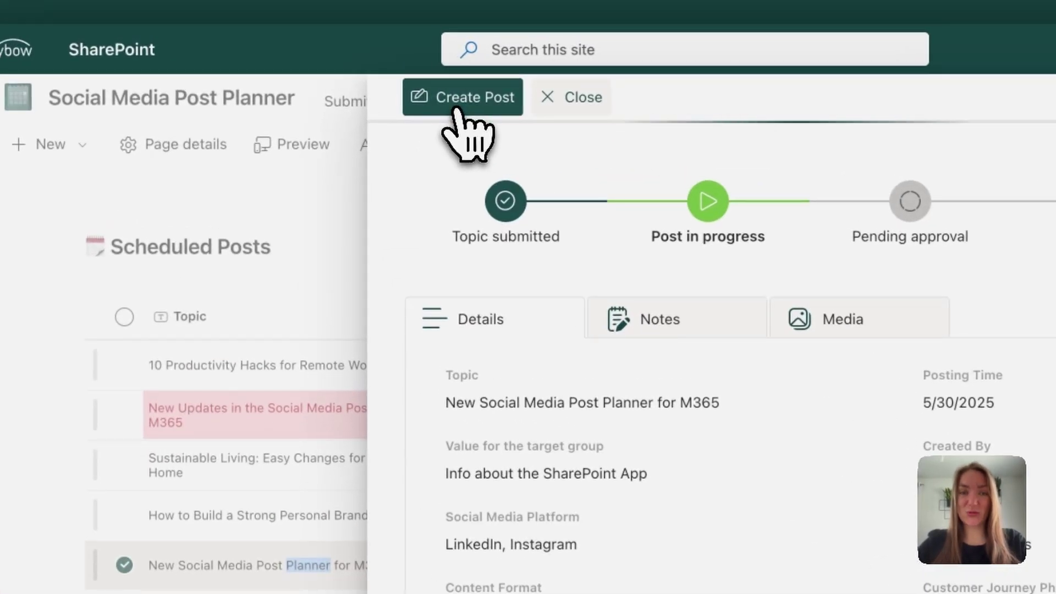
click(378, 75)
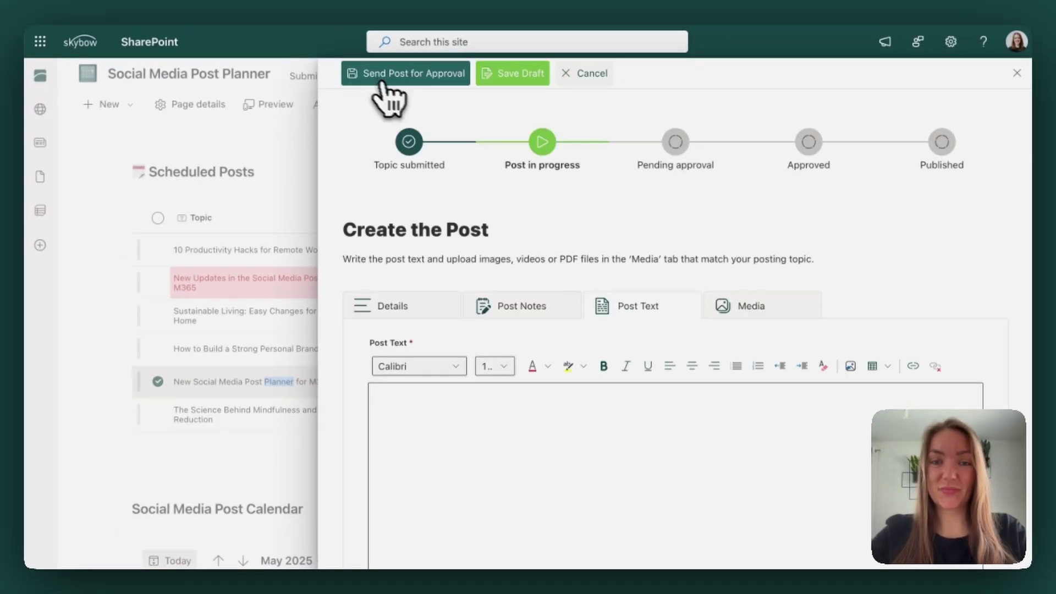
click(522, 311)
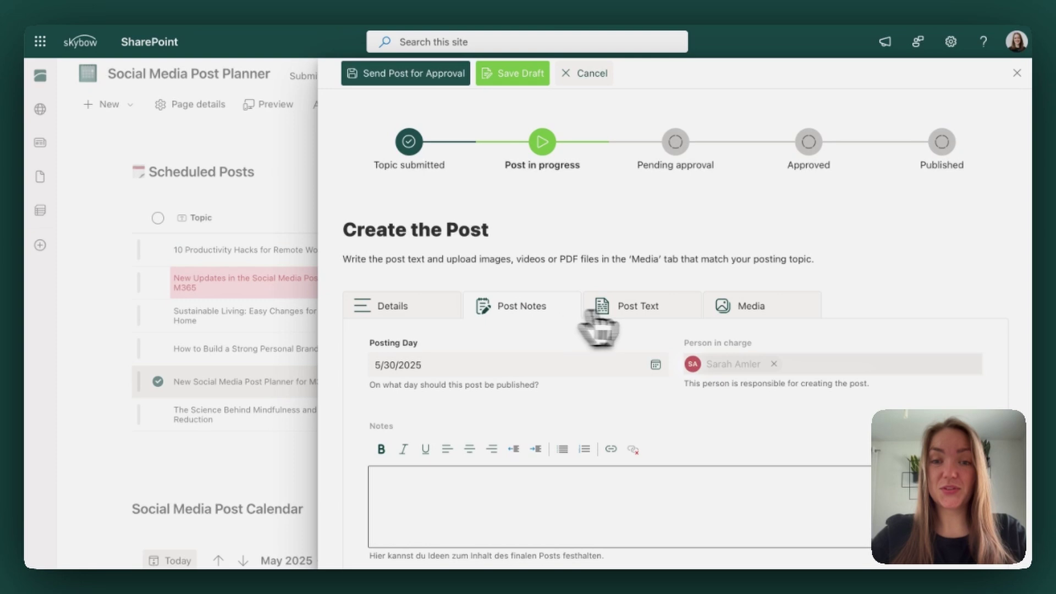
click(640, 313)
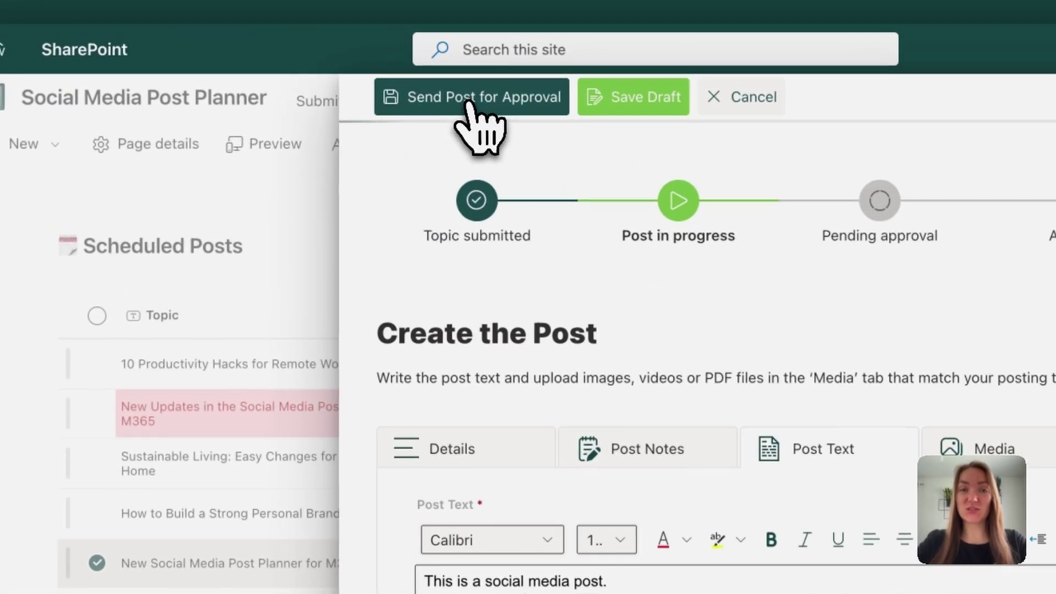
click(404, 78)
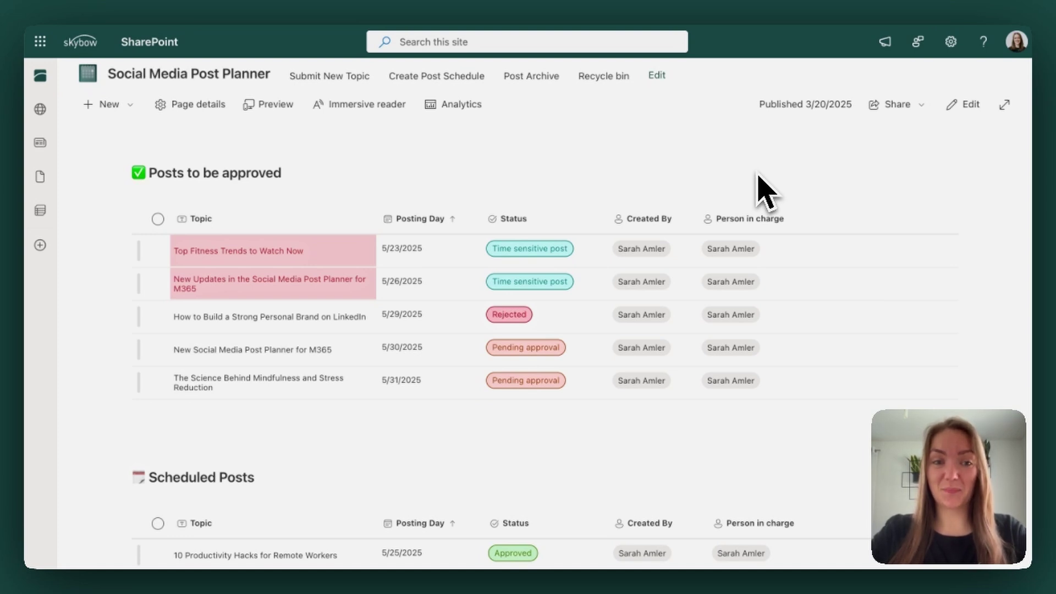
mouse_move(253, 350)
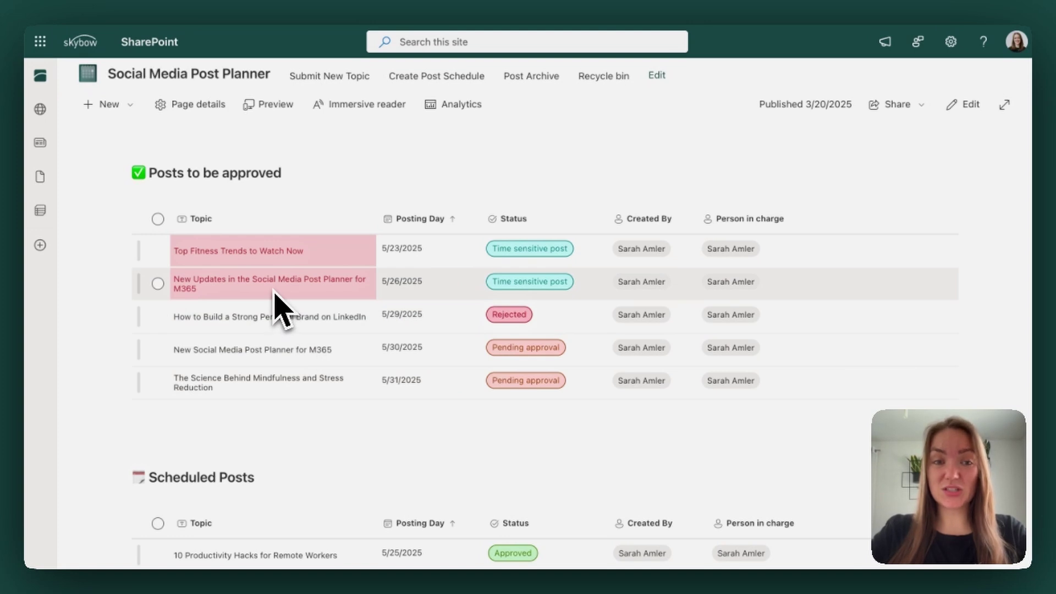
Read the pending M365 post's text, start its approval and approve it
double_click(284, 351)
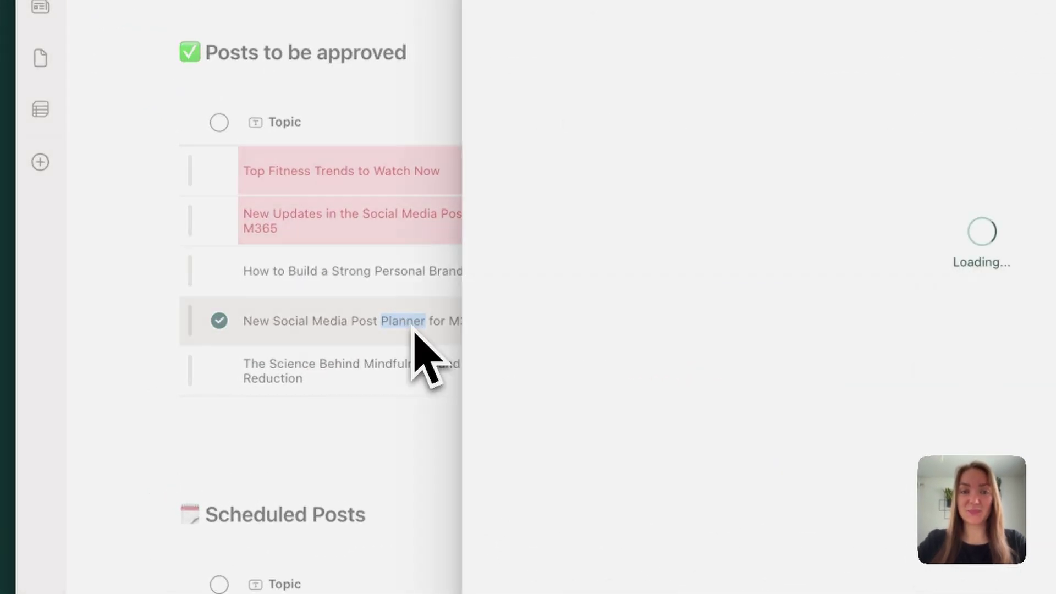
click(628, 225)
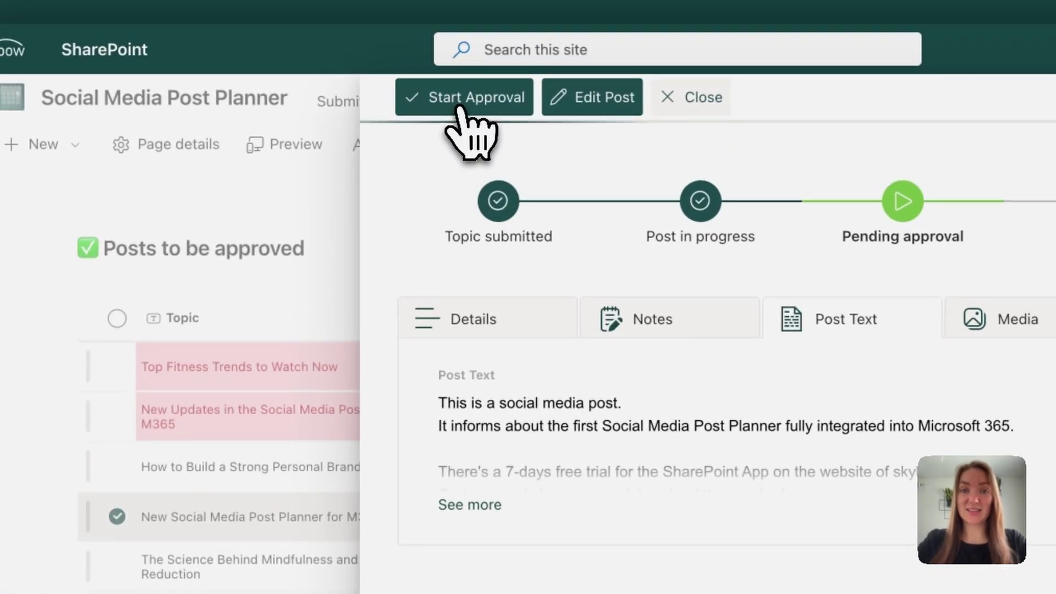
click(383, 79)
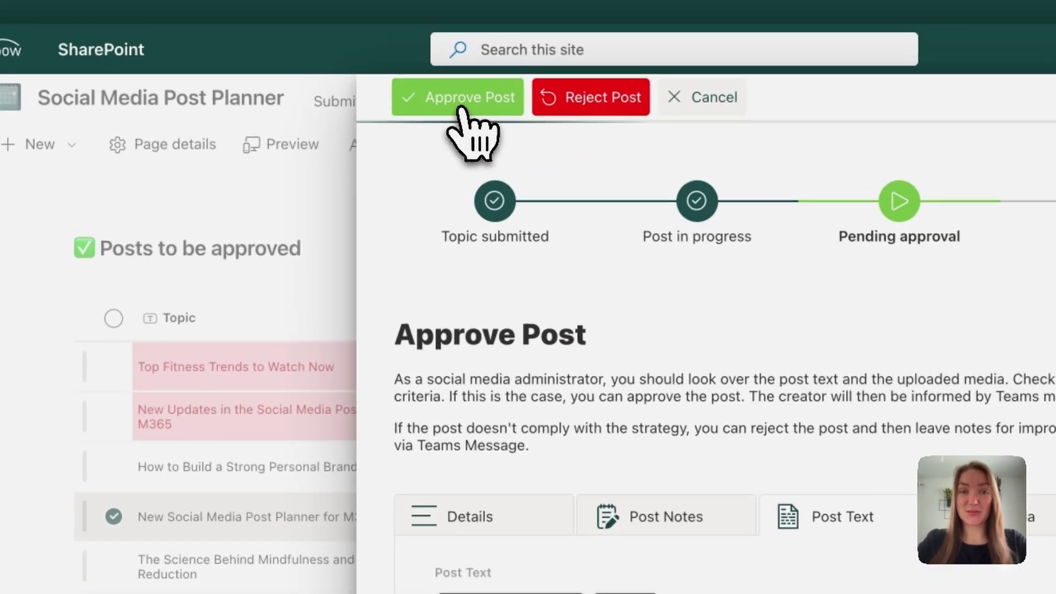
click(463, 97)
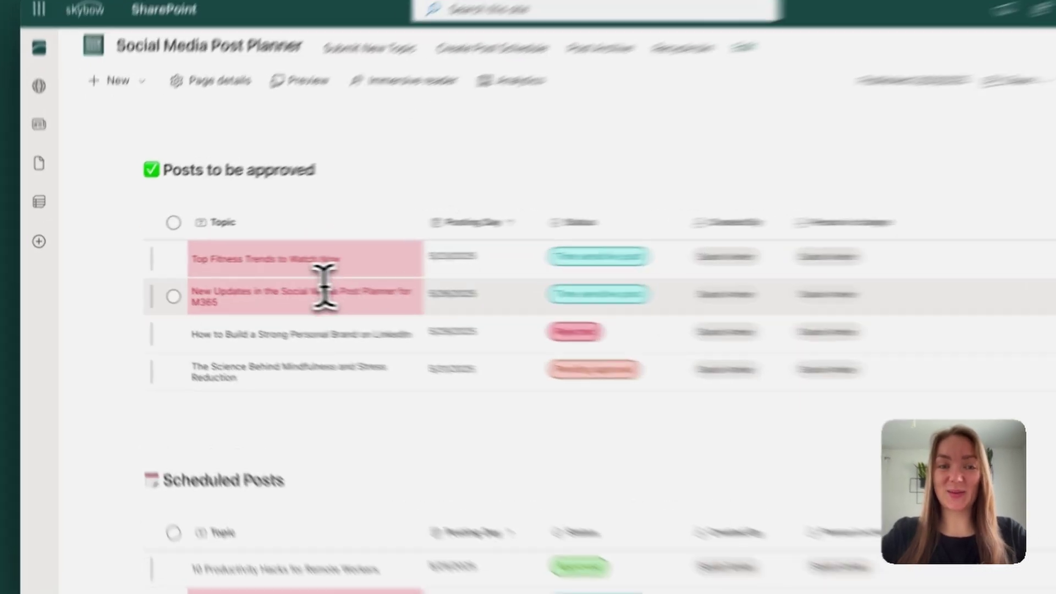
Open the urgent New Updates post, start its approval and approve it
double_click(299, 289)
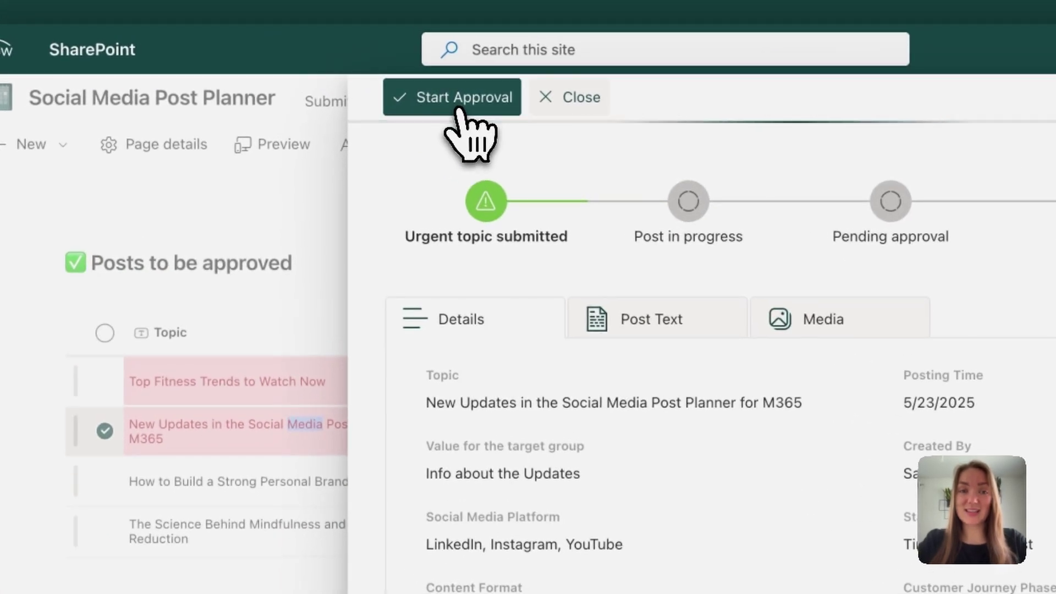
click(458, 109)
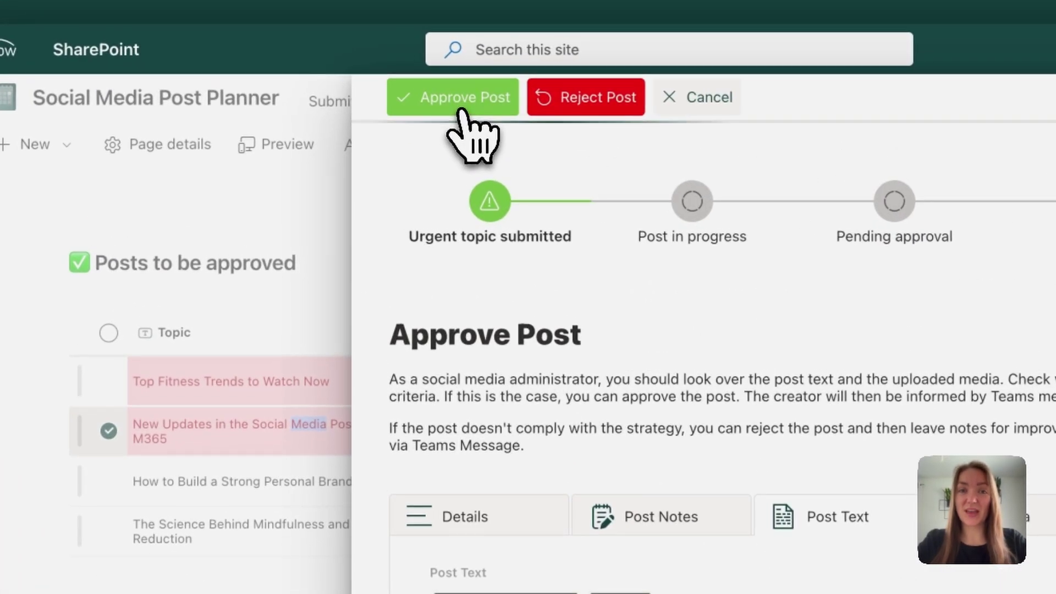
click(462, 111)
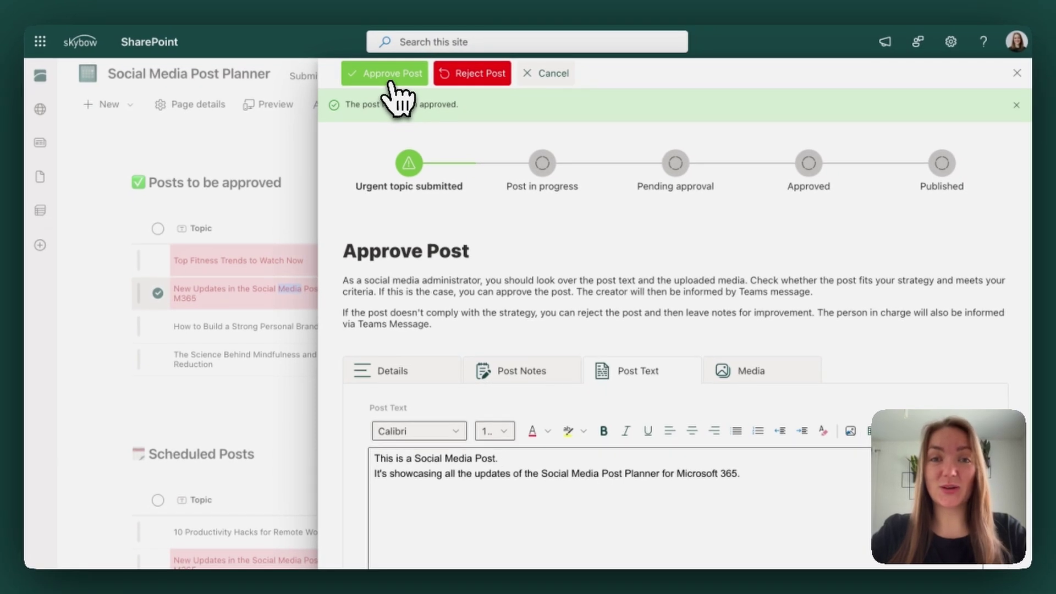
scroll(513, 378, down, 3)
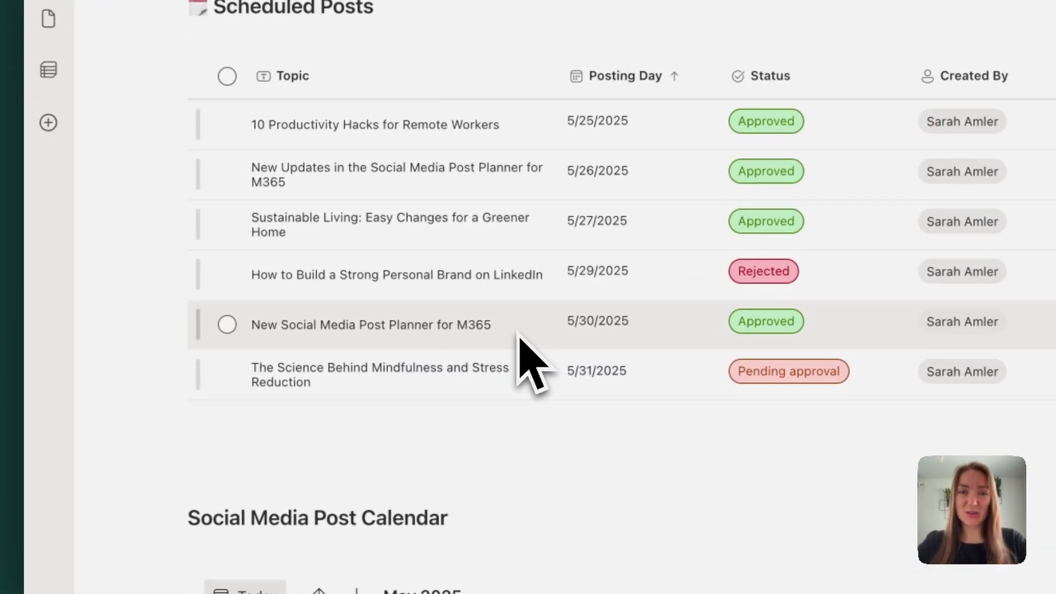
Mark the M365 post in Scheduled Posts as published
click(518, 338)
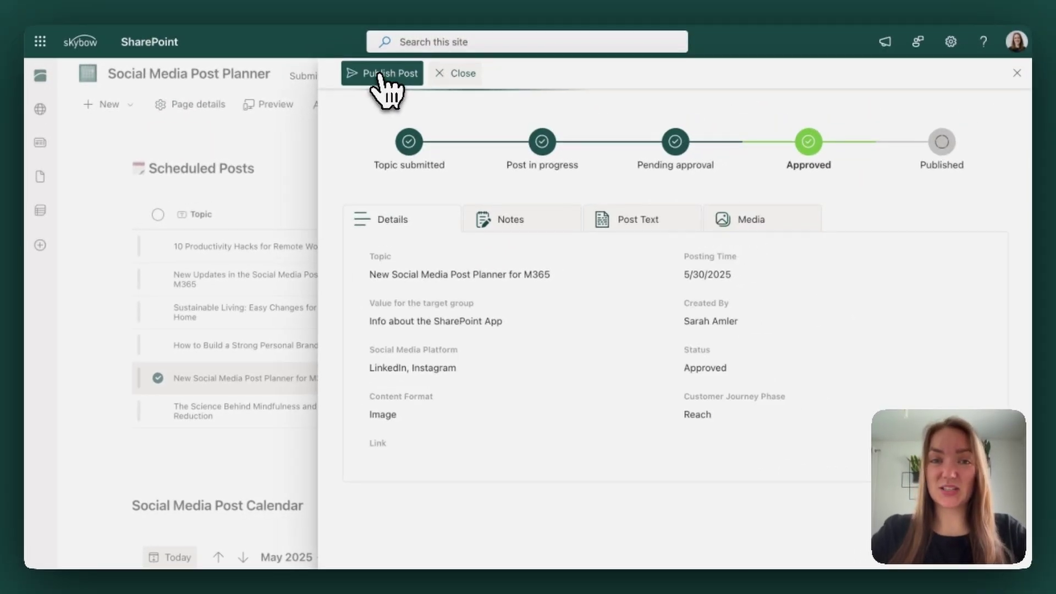
click(385, 75)
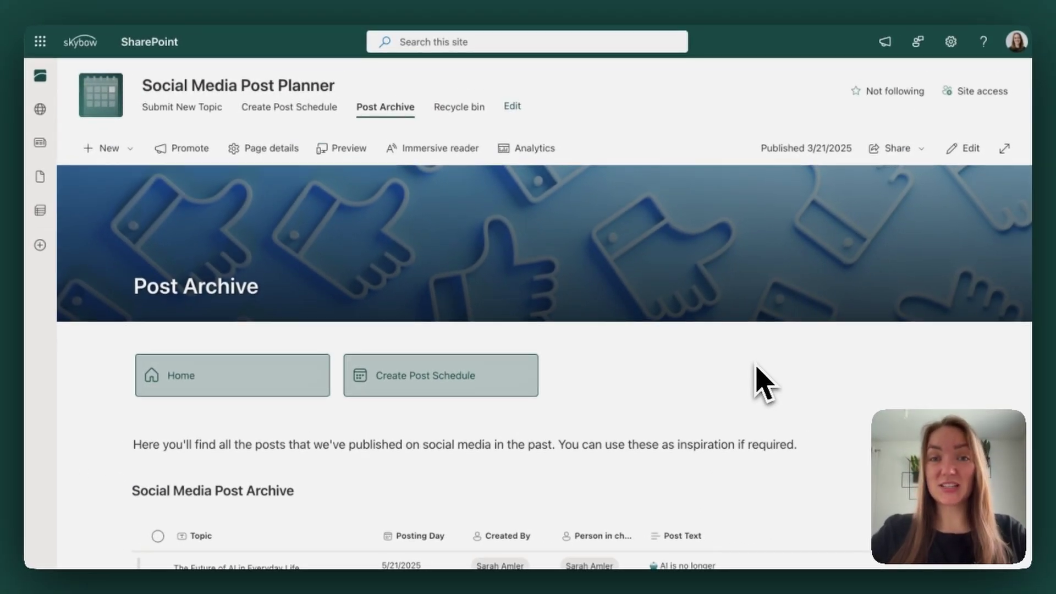
scroll(757, 368, down, 2)
scroll(756, 368, down, 1)
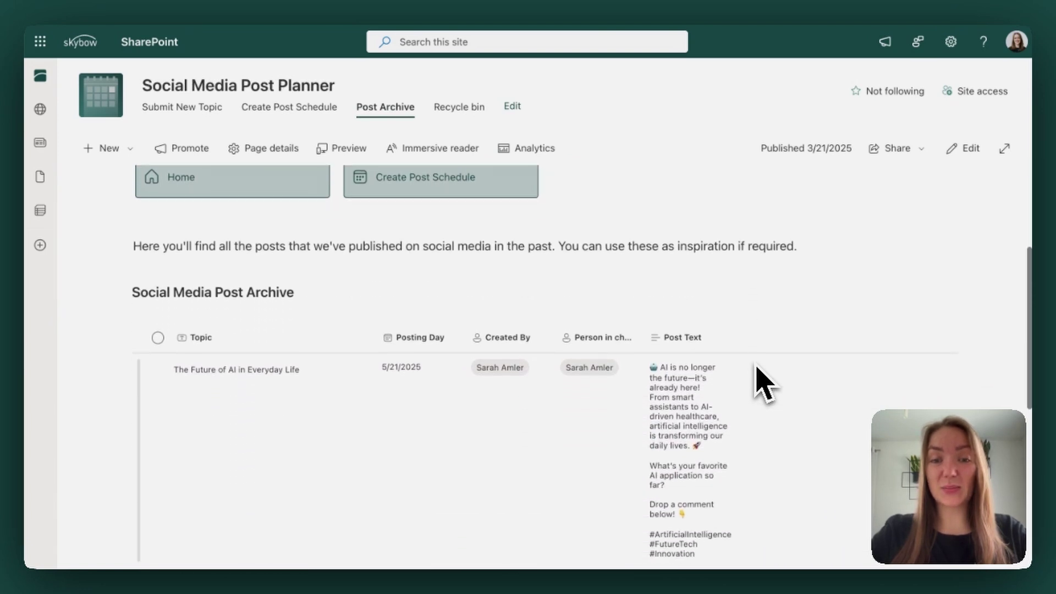
scroll(756, 368, down, 1)
scroll(756, 381, down, 2)
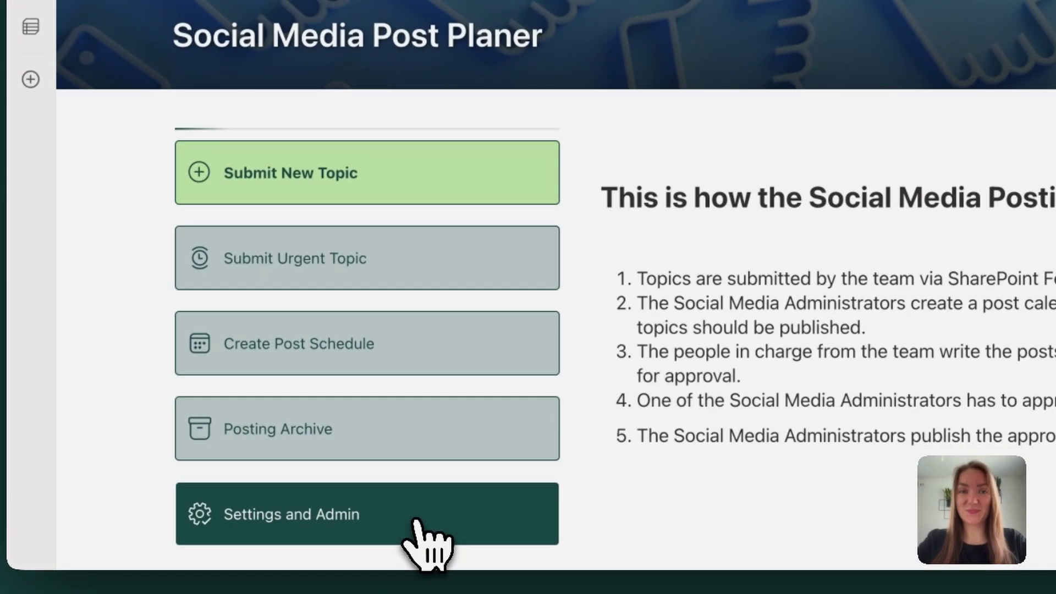
click(416, 522)
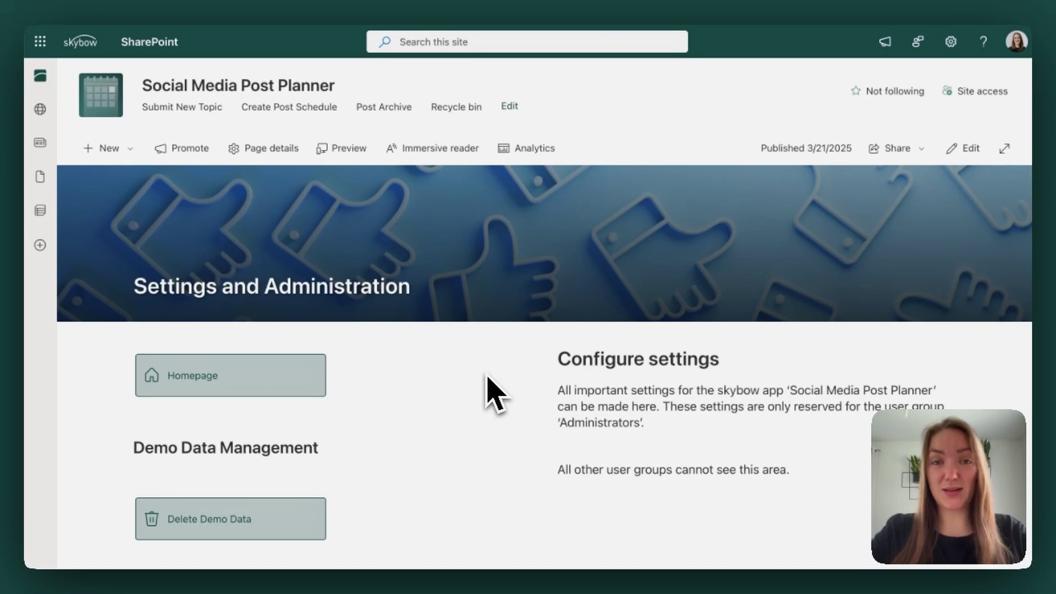
scroll(487, 378, down, 3)
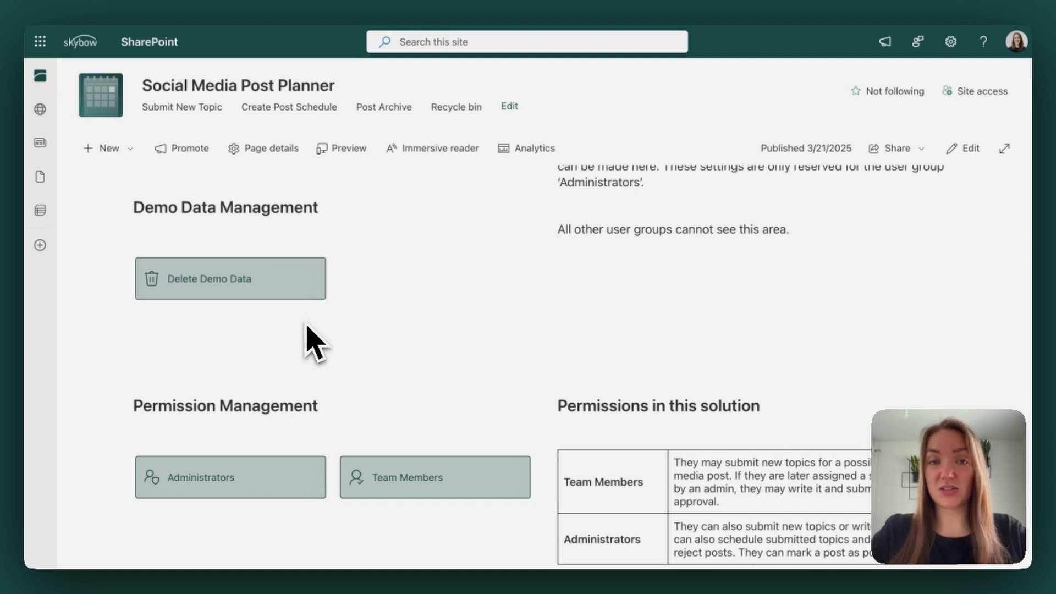
scroll(307, 339, down, 3)
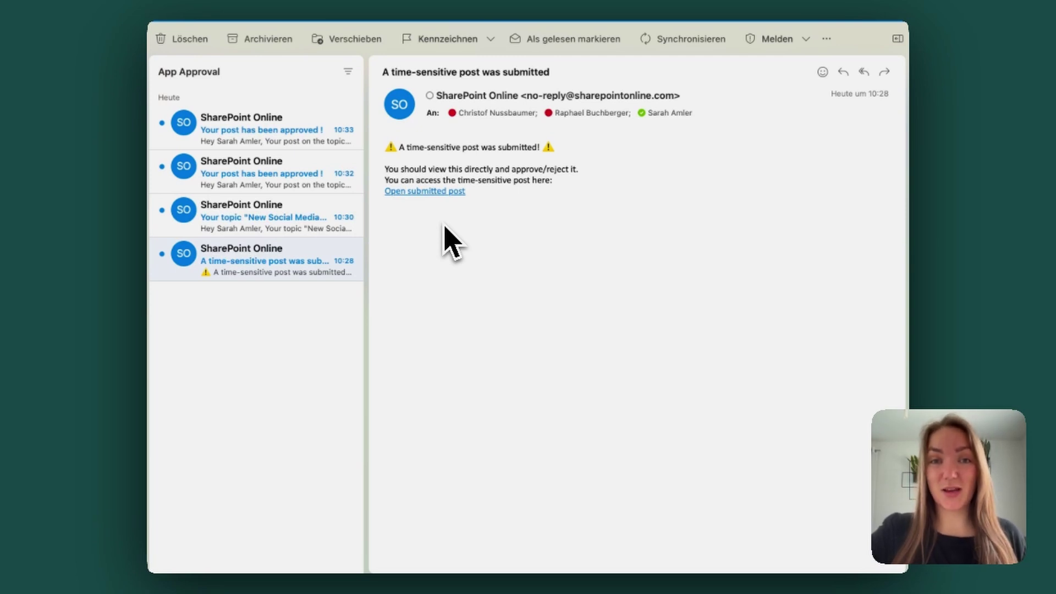
Read the topic-scheduled email, then the 10:32 'Your post has been approved!' email
click(250, 220)
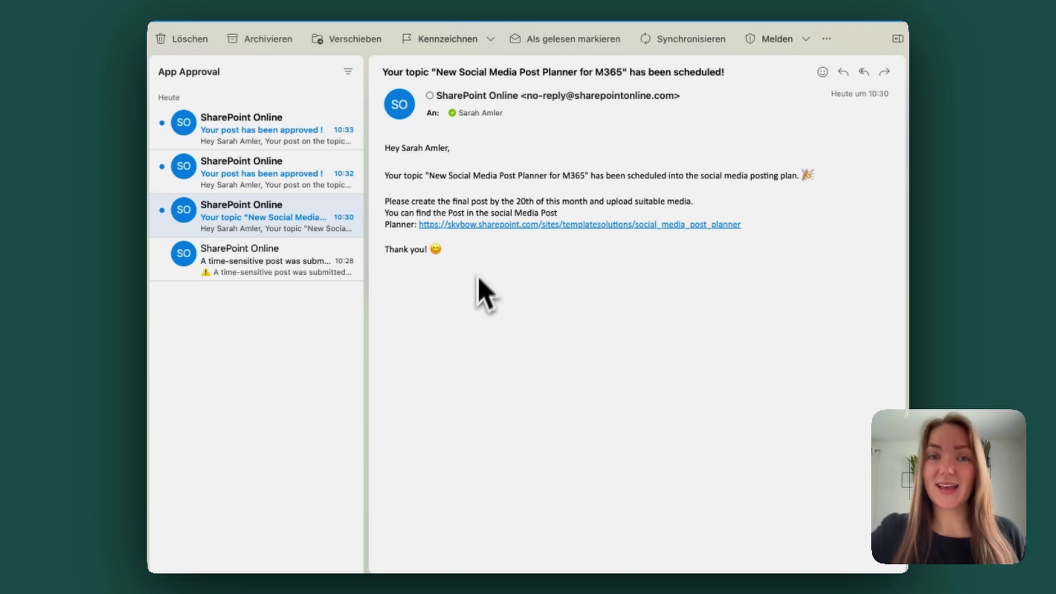
click(286, 178)
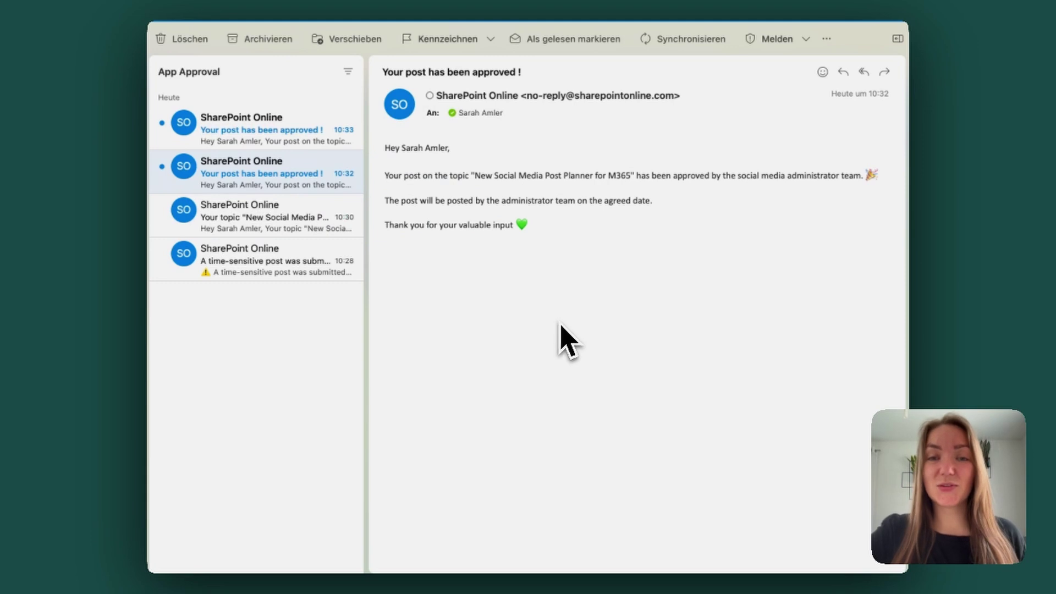